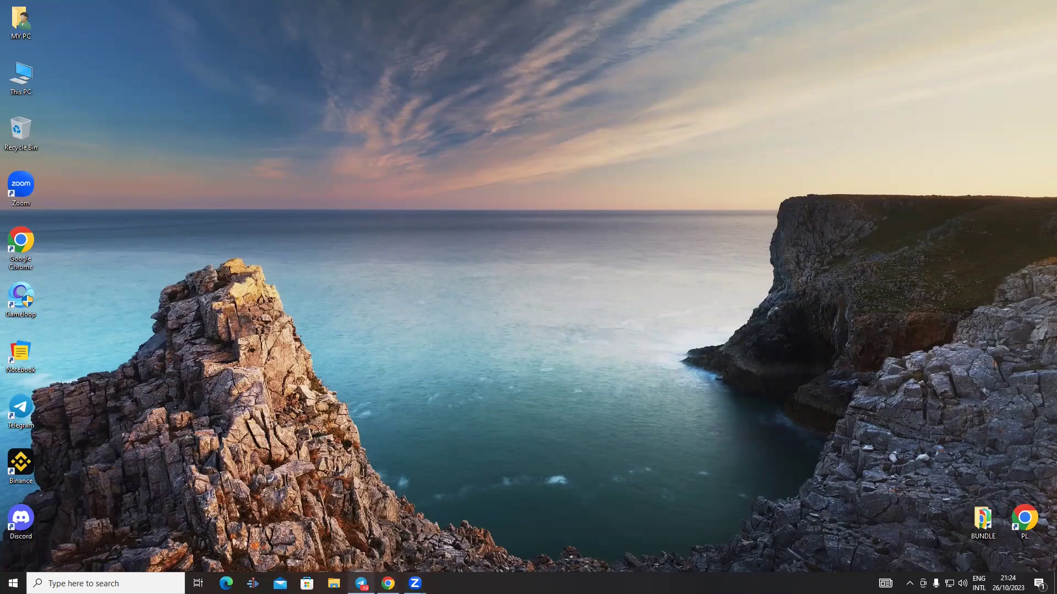
Step: Switch to Telegram to view the QuantumX airdrop post in the True Marketer channel, and minimise the window
{"action": "left_click", "coordinate": [361, 584]}
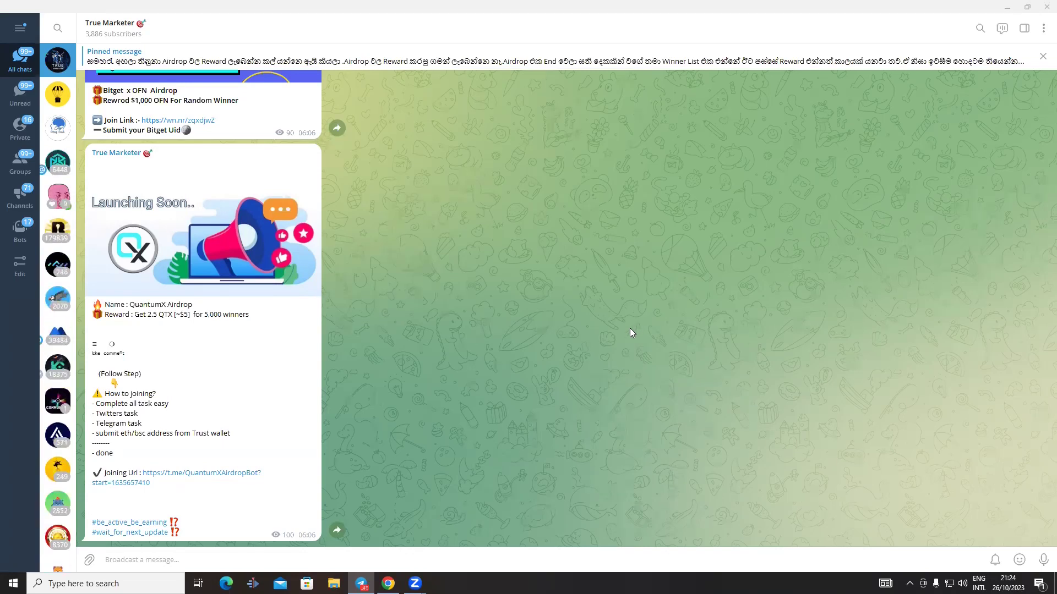
{"action": "left_click", "coordinate": [1007, 10]}
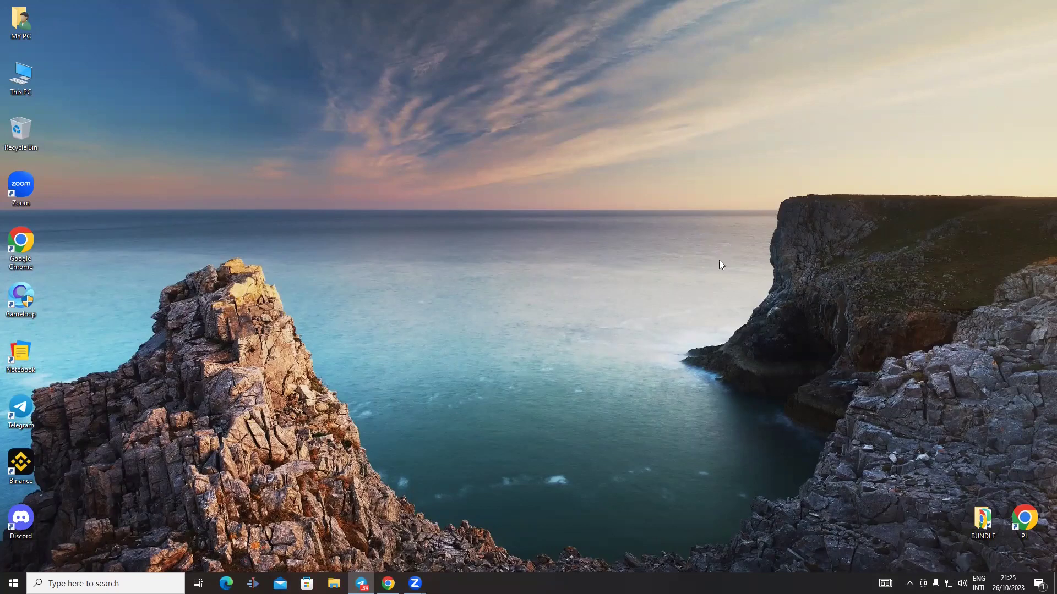
Step: Switch to Chrome and review the aori profile on X and the Bankless post about the Aori airdrop
{"action": "left_click", "coordinate": [388, 584]}
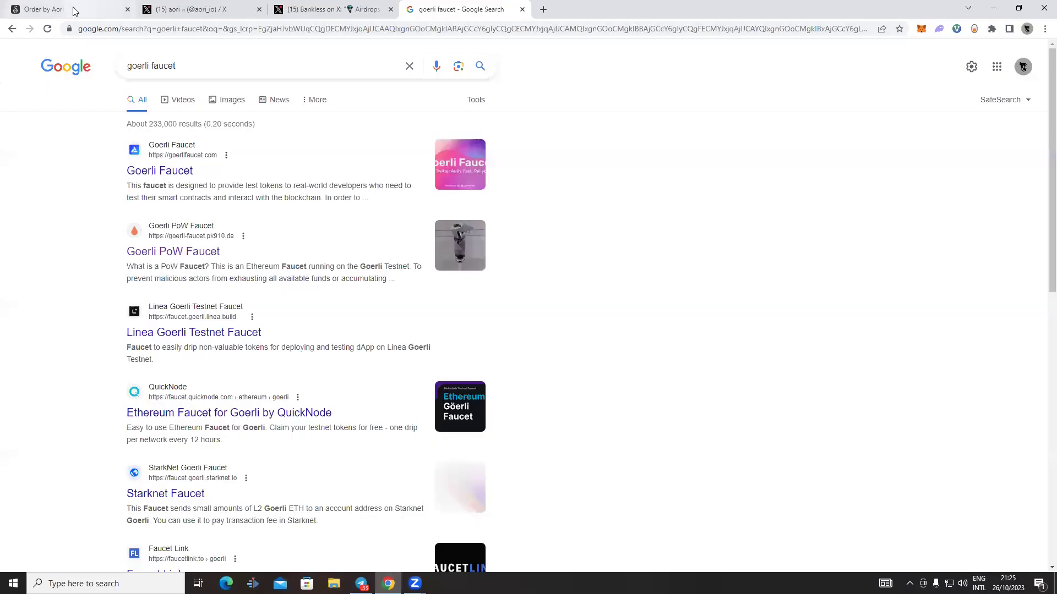
{"action": "left_click", "coordinate": [212, 9]}
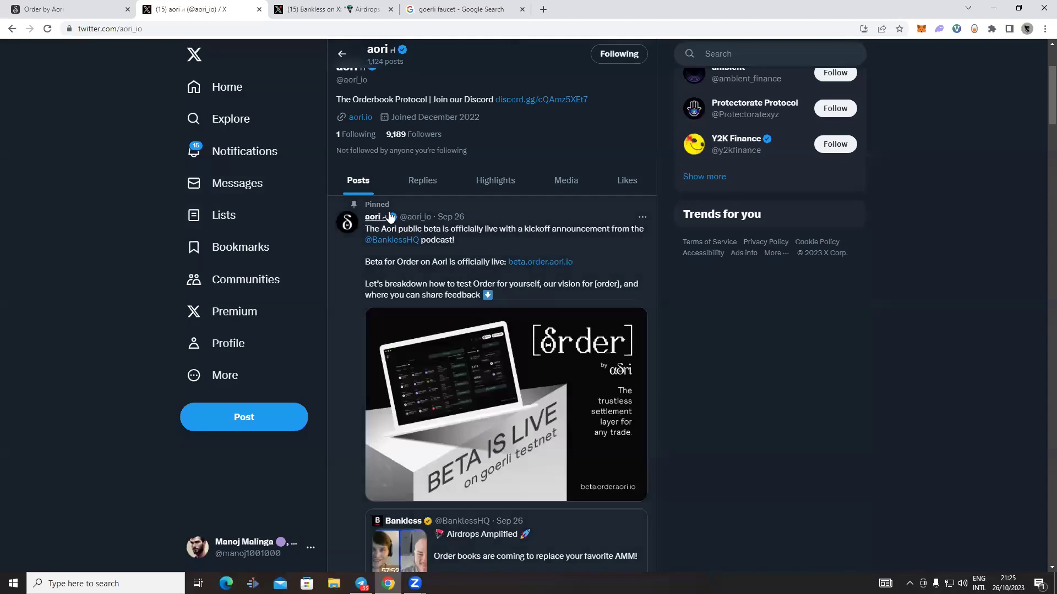
{"action": "scroll", "coordinate": [424, 263], "scroll_direction": "up", "scroll_amount": 3}
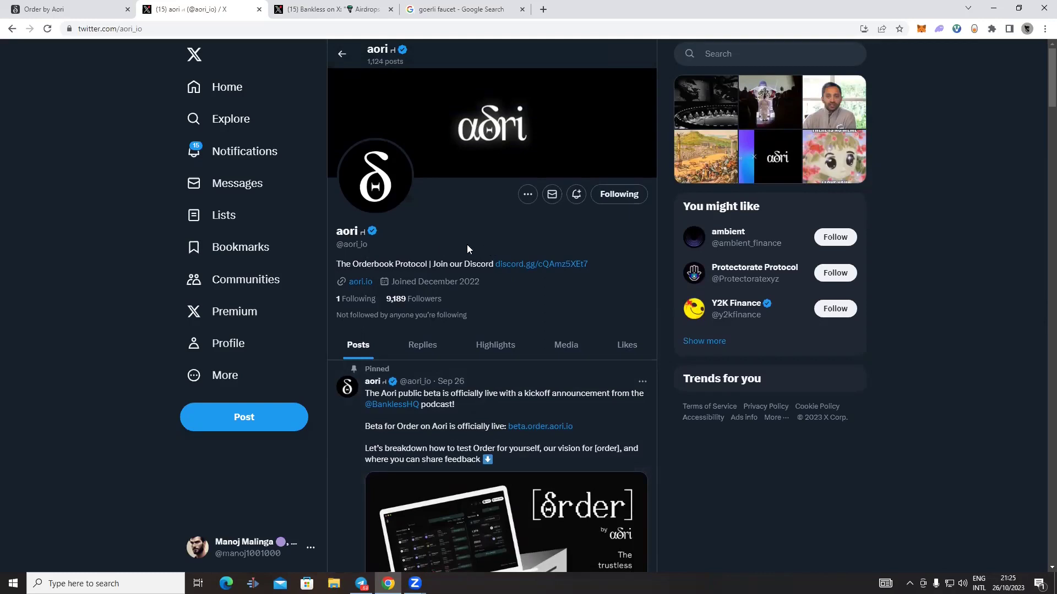
{"action": "left_click", "coordinate": [319, 9]}
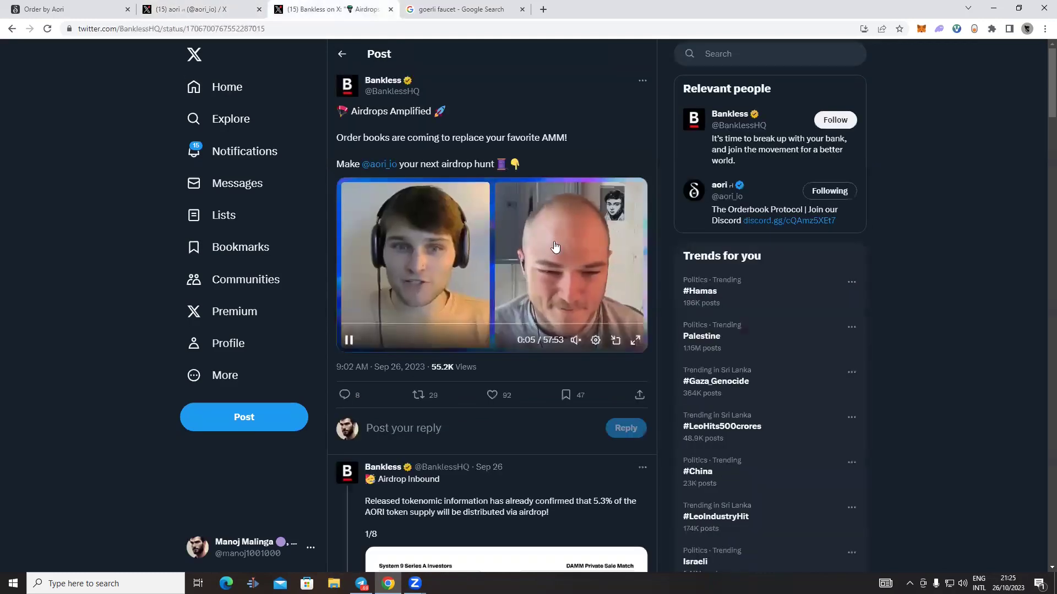
{"action": "scroll", "coordinate": [546, 275], "scroll_direction": "down", "scroll_amount": 2}
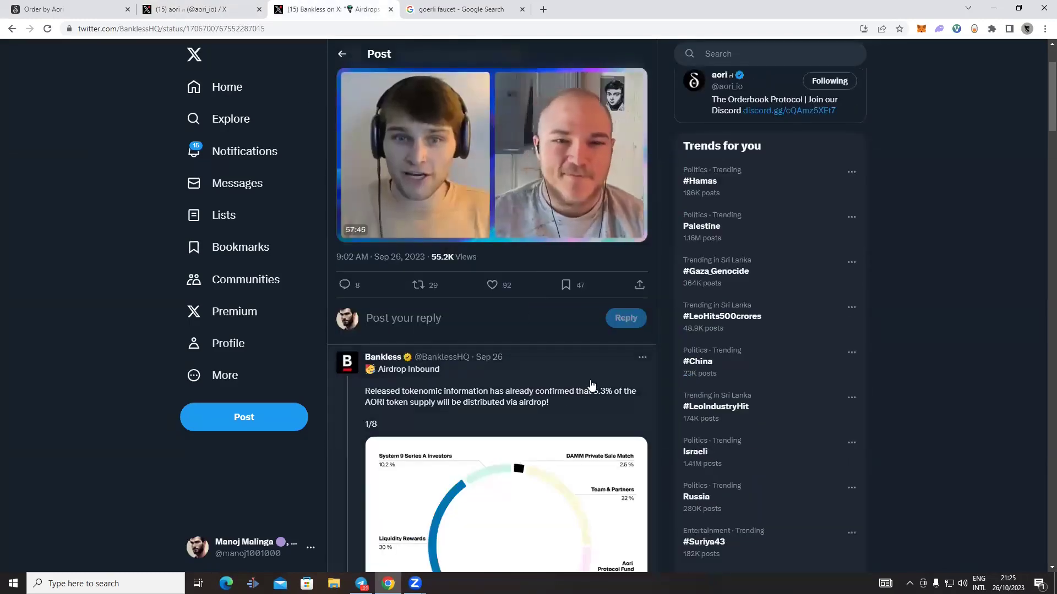
{"action": "scroll", "coordinate": [593, 395], "scroll_direction": "down", "scroll_amount": 1}
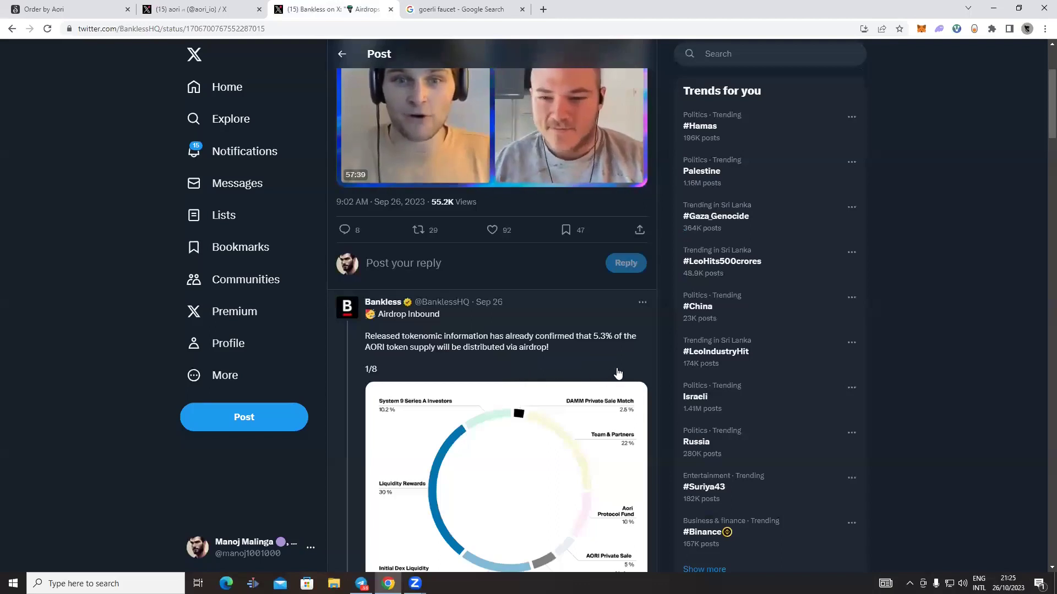
{"action": "scroll", "coordinate": [594, 382], "scroll_direction": "up", "scroll_amount": 3}
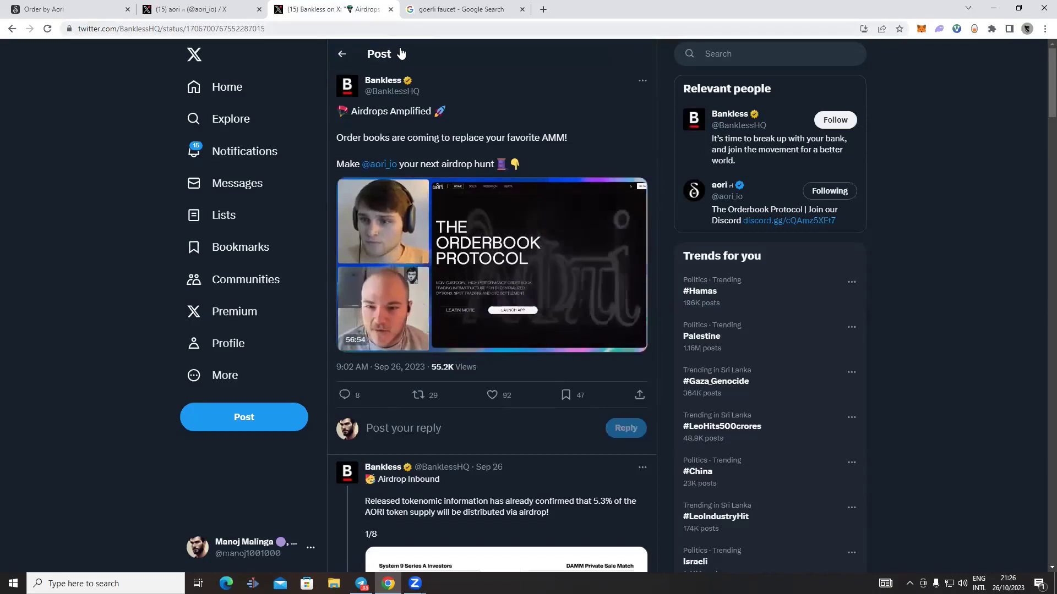
Step: Open the Goerli PoW Faucet from the Google results, complete the captcha and claim the mined rewards
{"action": "key", "text": "ctrl+Tab"}
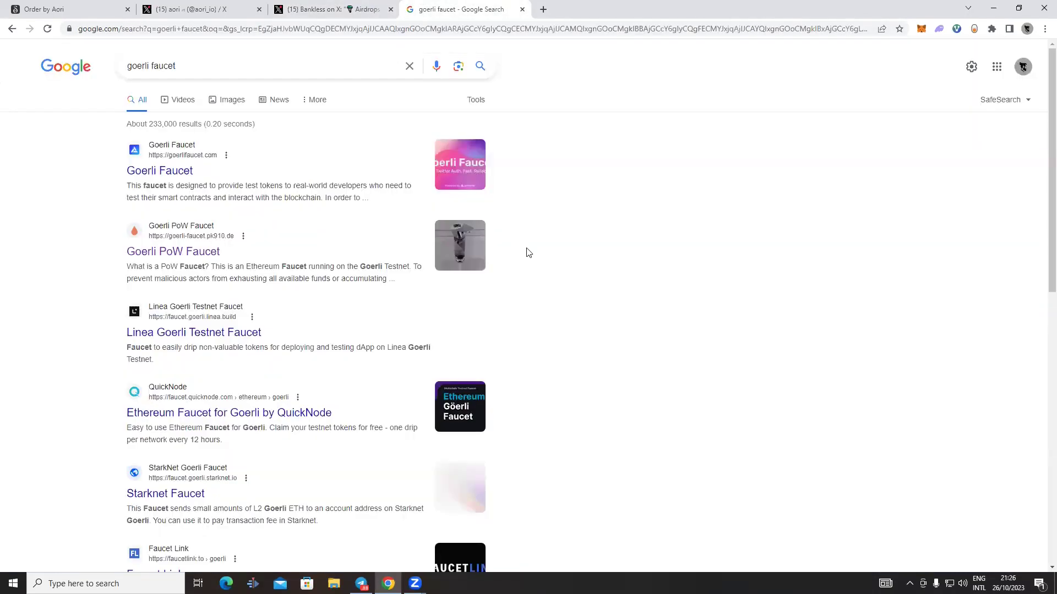
{"action": "left_click", "coordinate": [190, 254]}
{"action": "left_click", "coordinate": [470, 359]}
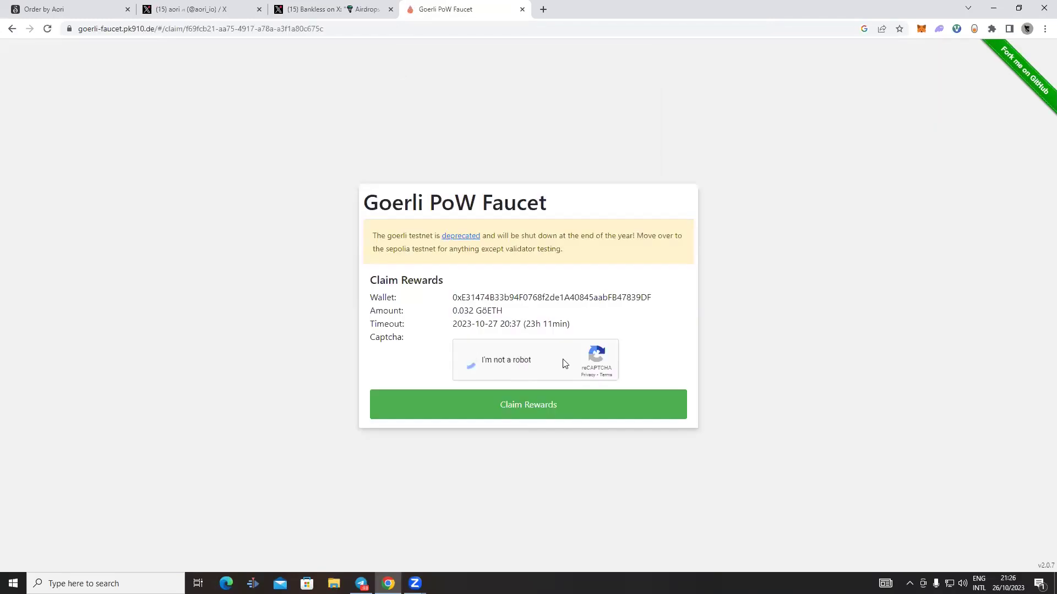
{"action": "left_click", "coordinate": [520, 414]}
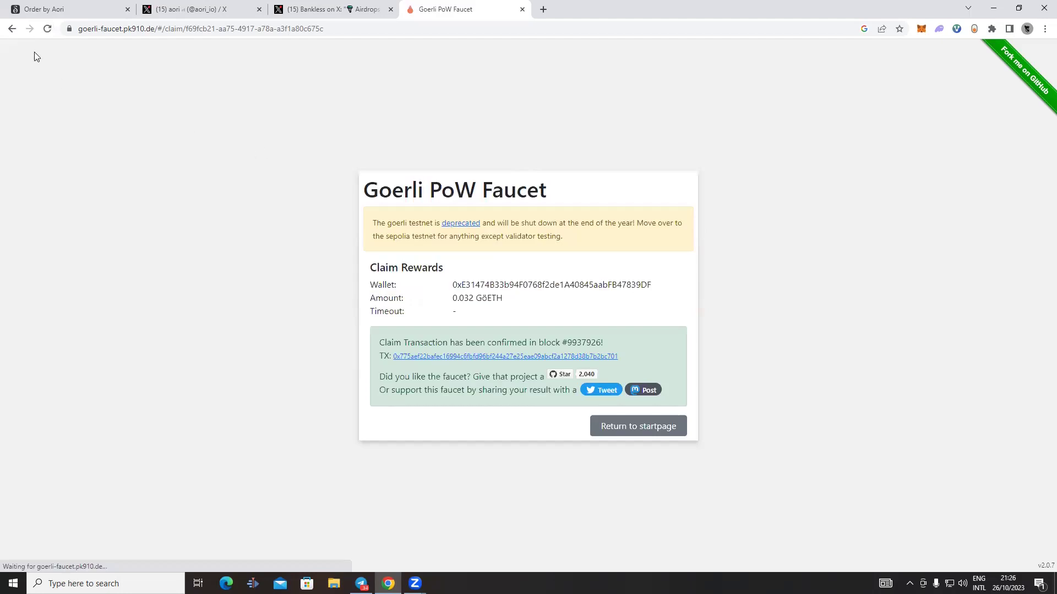
Step: Return to the faucet's start page, enter the wallet address copied from MetaMask, complete the captcha and start mining
{"action": "left_click", "coordinate": [11, 28]}
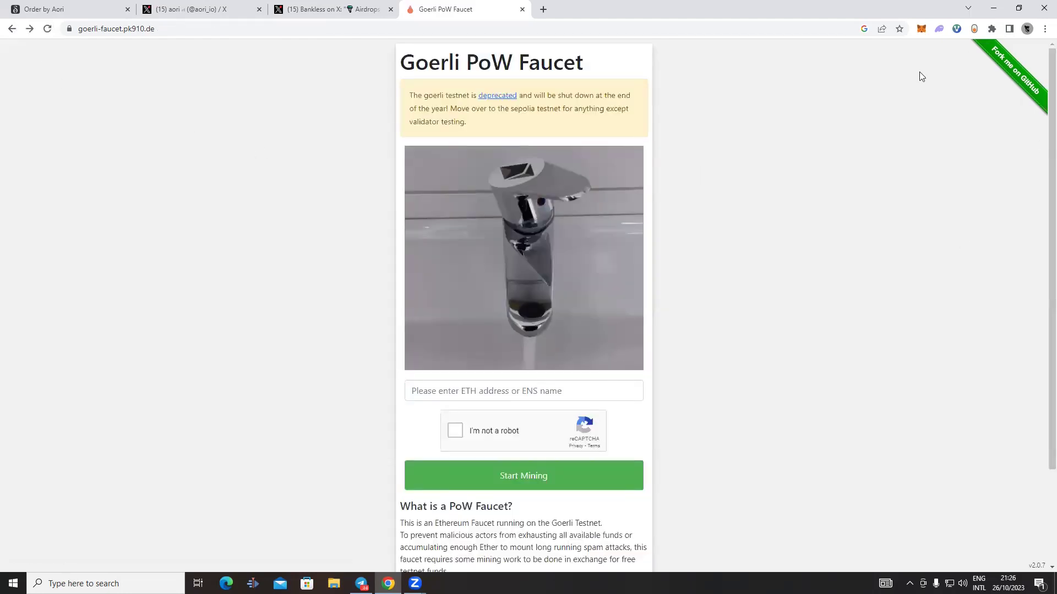
{"action": "key", "text": "alt+shift+m"}
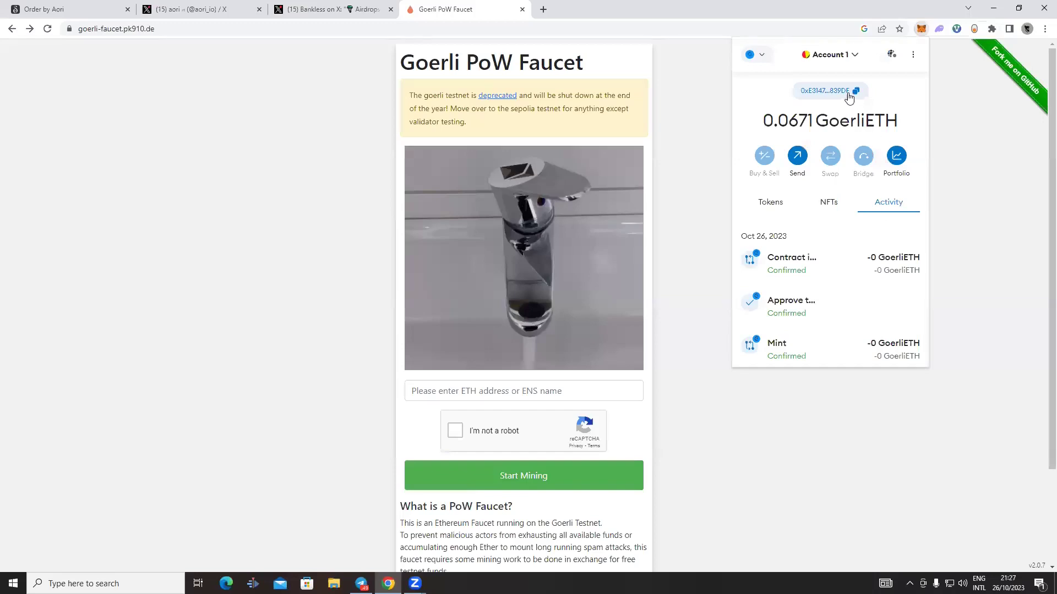
{"action": "left_click", "coordinate": [472, 391]}
{"action": "right_click", "coordinate": [474, 392]}
{"action": "left_click", "coordinate": [531, 456]}
{"action": "left_click", "coordinate": [502, 433]}
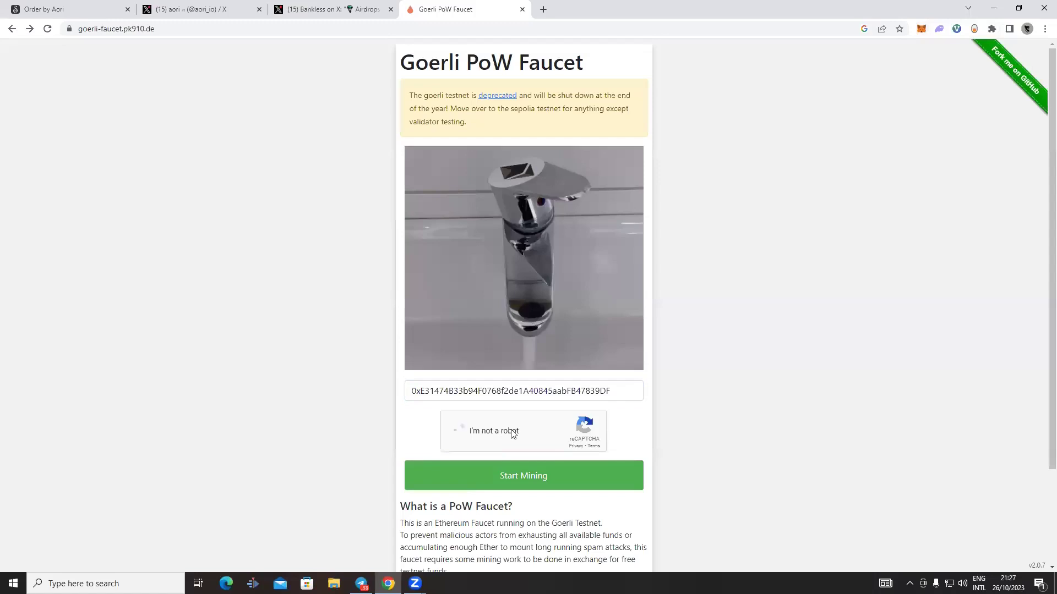
{"action": "left_click", "coordinate": [523, 475]}
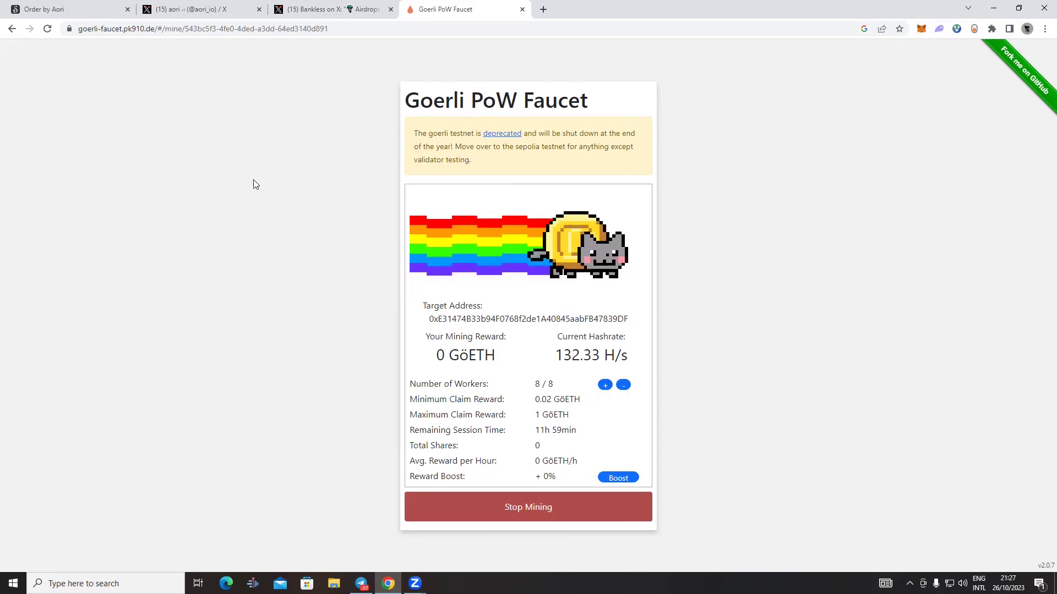
Step: On the Order by Aori site, choose the Goerli network and mint the testnet tokens, confirming the transactions in MetaMask
{"action": "left_click", "coordinate": [65, 8]}
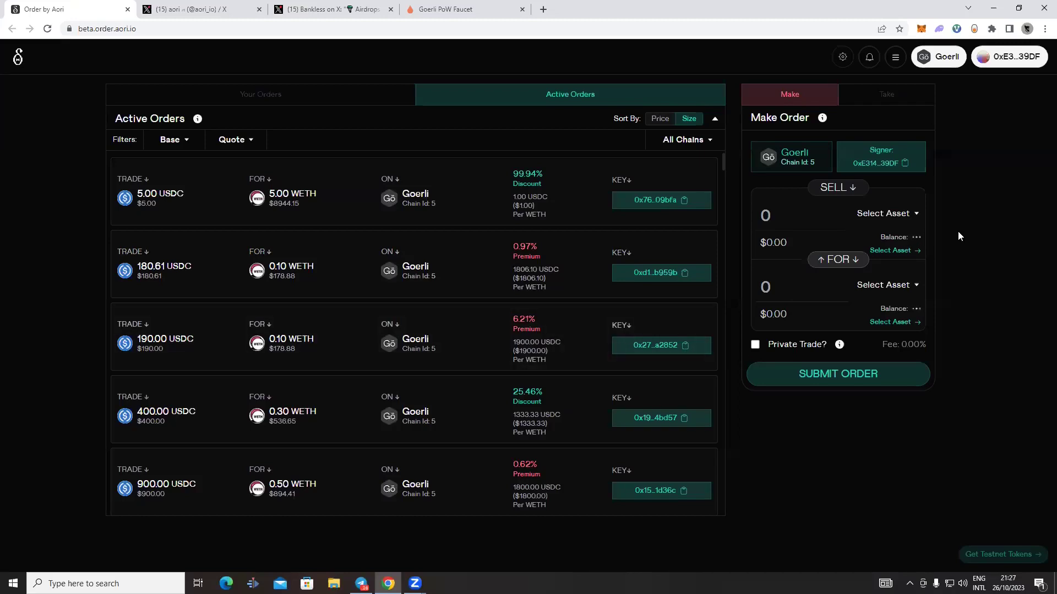
{"action": "left_click", "coordinate": [941, 59]}
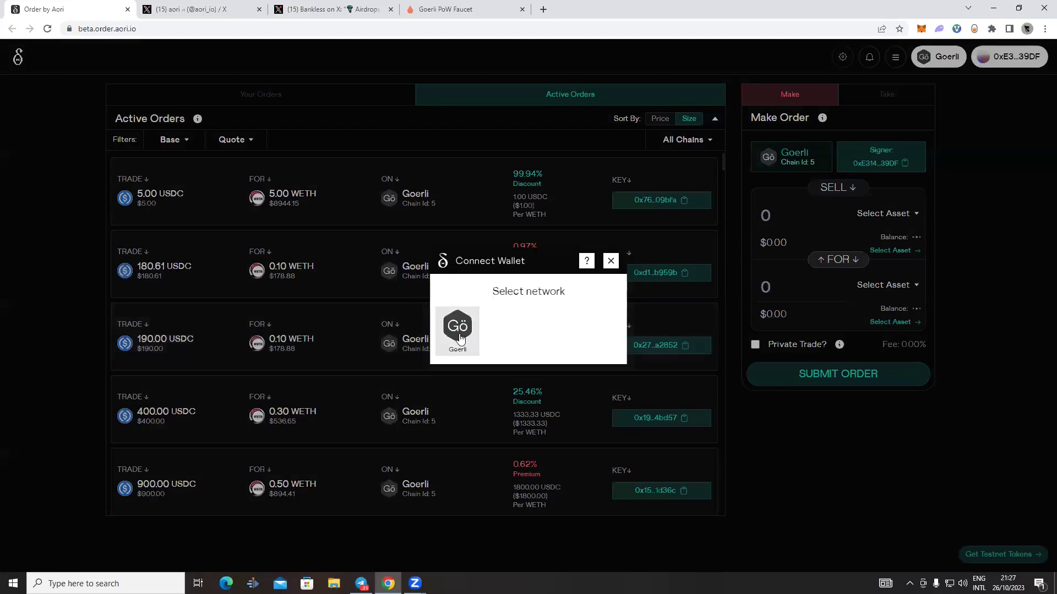
{"action": "left_click", "coordinate": [1022, 260]}
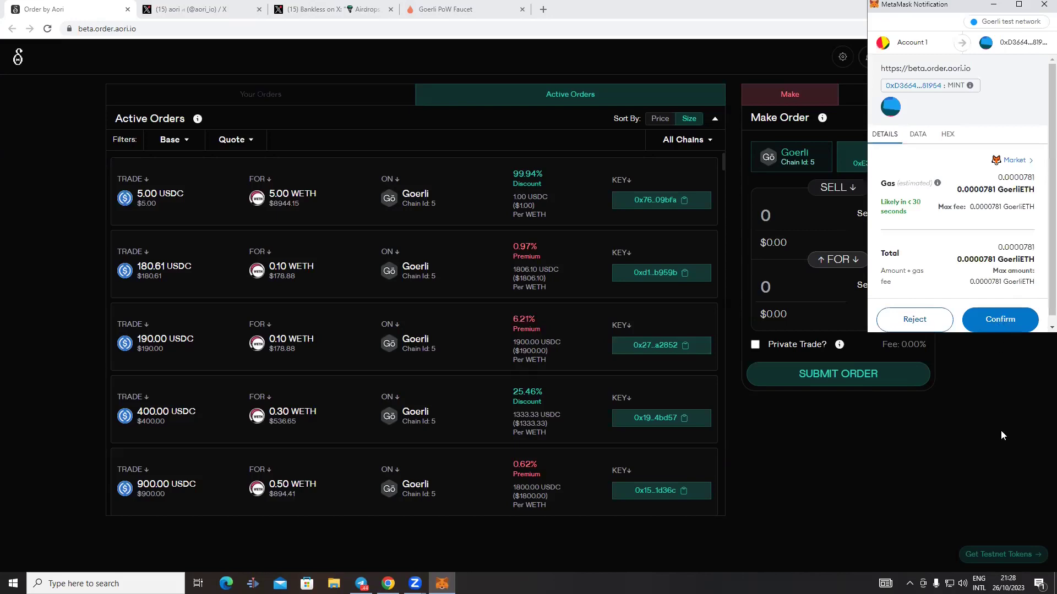
{"action": "left_click", "coordinate": [1000, 319]}
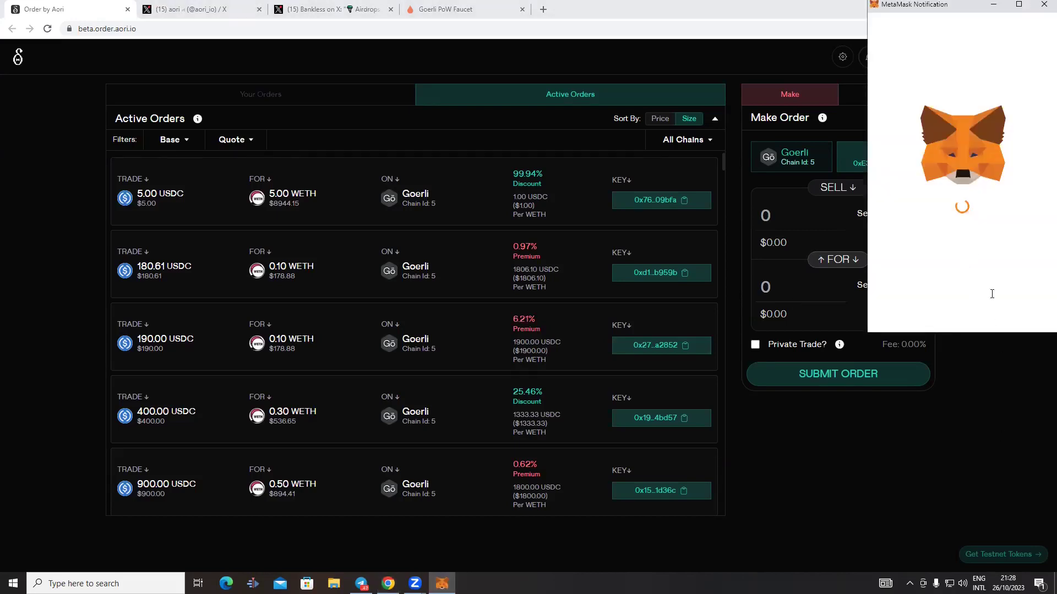
{"action": "left_click", "coordinate": [997, 311]}
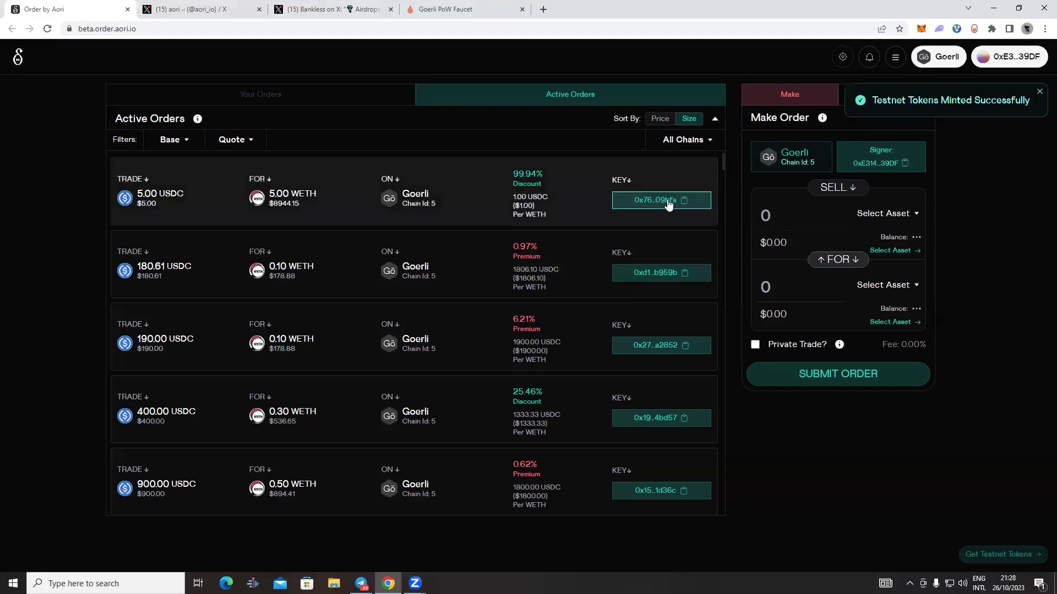
Step: Fill the active order trading 5.00 USDC for 5.00 WETH and sign the MetaMask signature request
{"action": "left_click", "coordinate": [713, 219]}
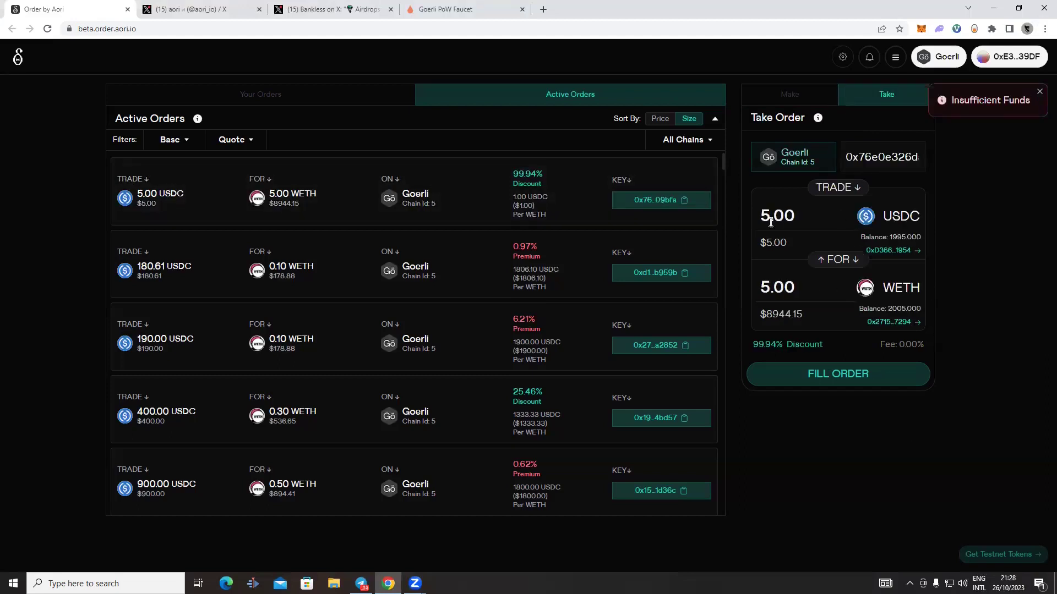
{"action": "left_click", "coordinate": [833, 378]}
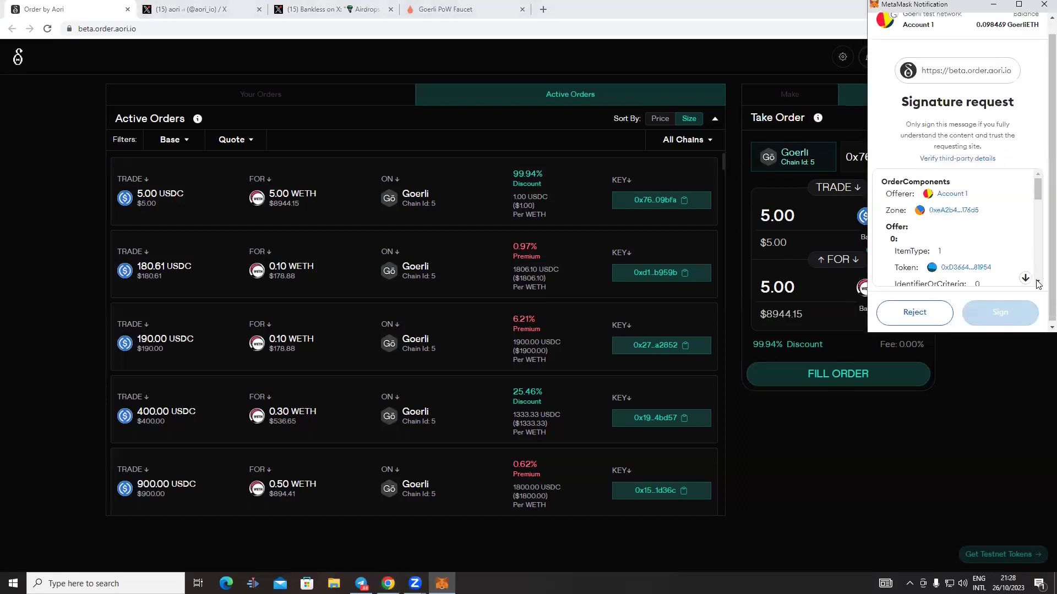
{"action": "left_click", "coordinate": [1024, 275]}
{"action": "left_click", "coordinate": [993, 310]}
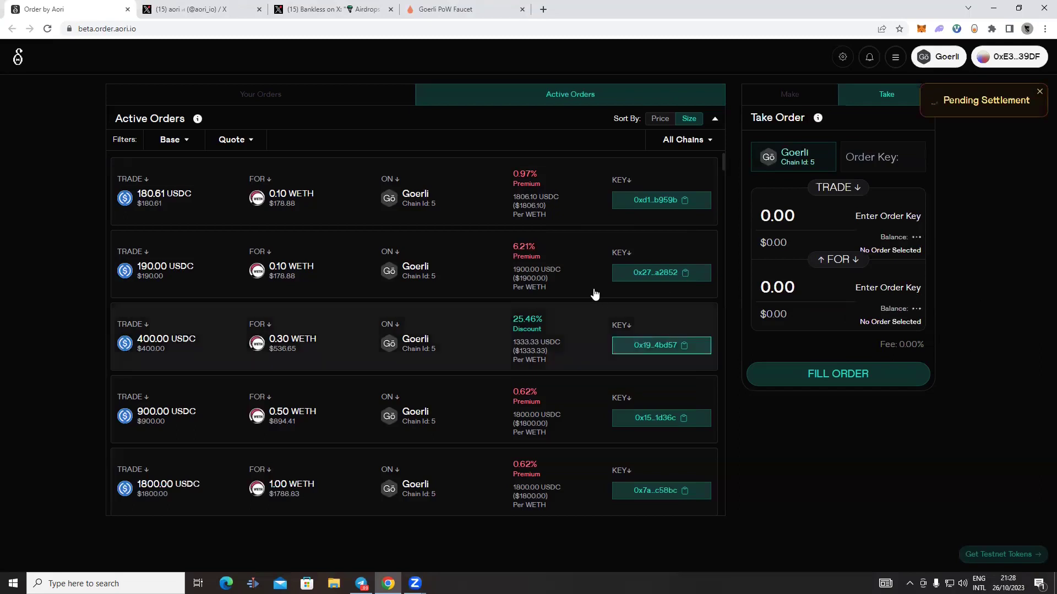
Step: Fill the active order trading 400.00 USDC for 0.30 WETH and sign its MetaMask signature request
{"action": "scroll", "coordinate": [572, 308], "scroll_direction": "down", "scroll_amount": 1}
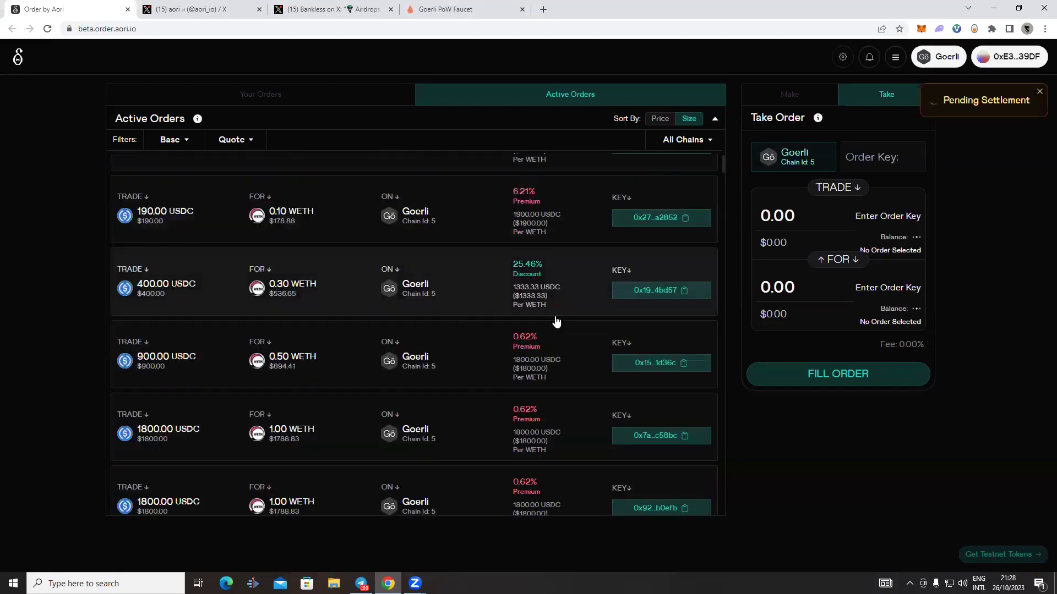
{"action": "left_click", "coordinate": [643, 291]}
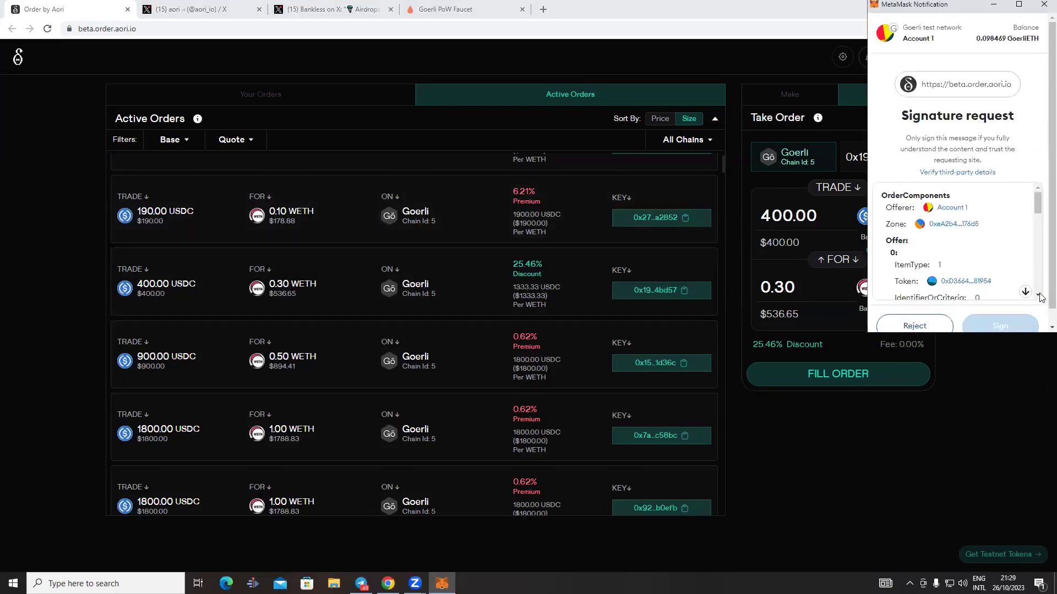
{"action": "left_click", "coordinate": [1039, 297]}
{"action": "scroll", "coordinate": [1039, 297], "scroll_direction": "down", "scroll_amount": 5}
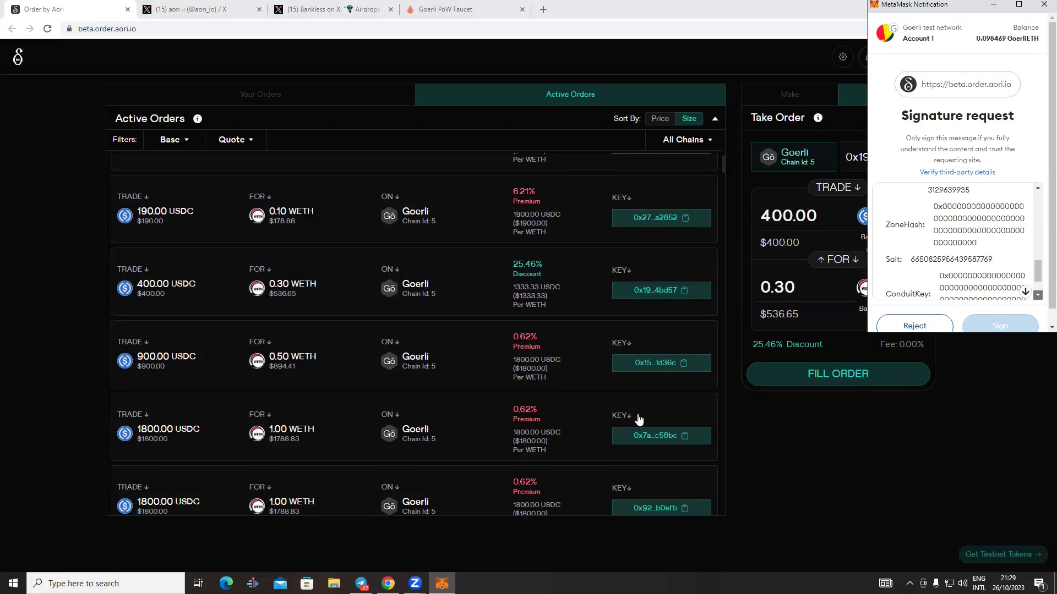
{"action": "left_click", "coordinate": [970, 327]}
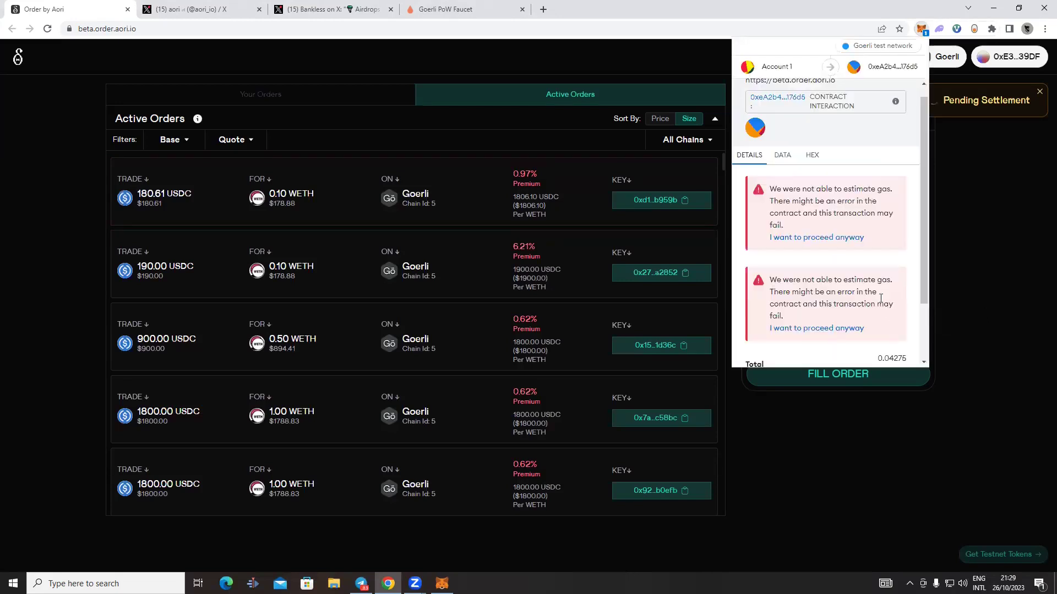
Step: Reject the pending contract interaction from beta.order.aori.io in MetaMask and close the wallet
{"action": "scroll", "coordinate": [881, 297], "scroll_direction": "down", "scroll_amount": 5}
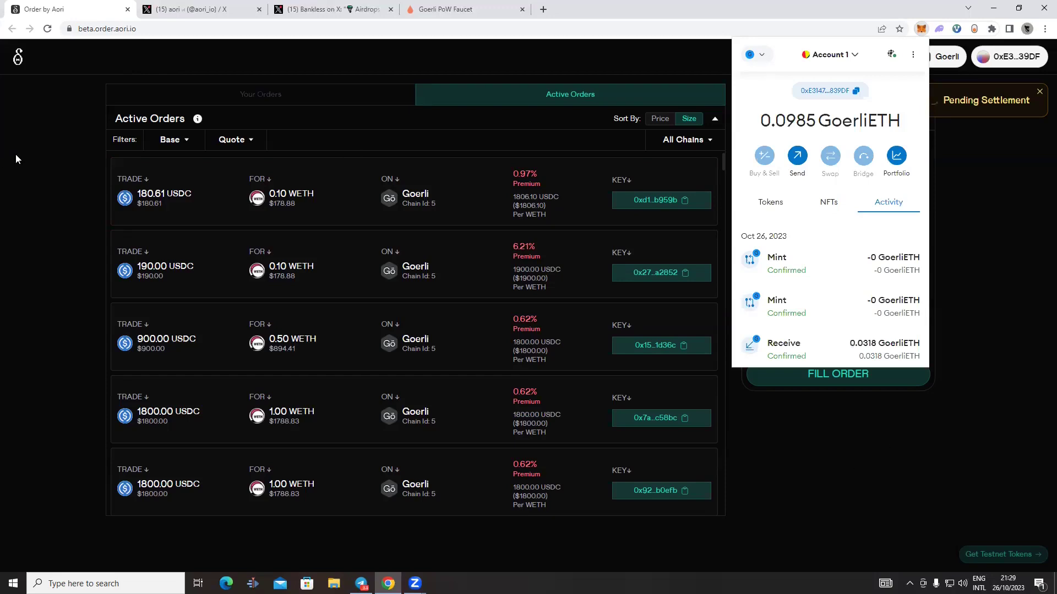
{"action": "left_click", "coordinate": [408, 139]}
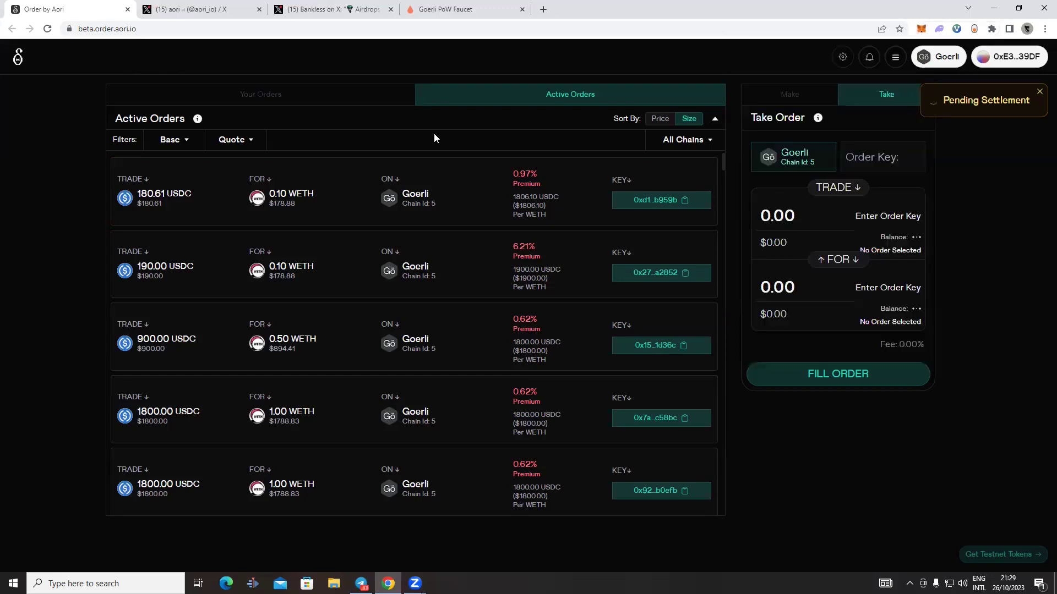